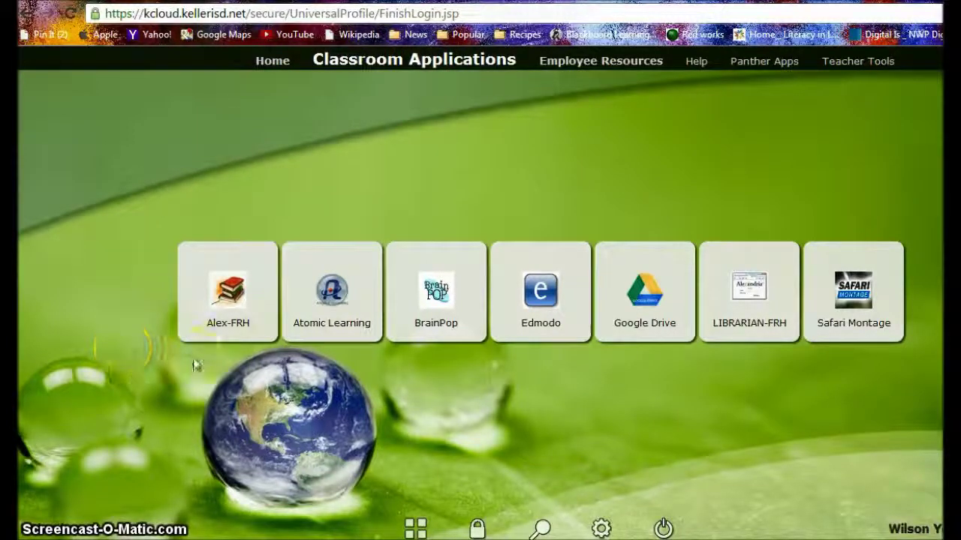
Open the Alex-FRH catalog and sign in with the patron's username and password
click(188, 336)
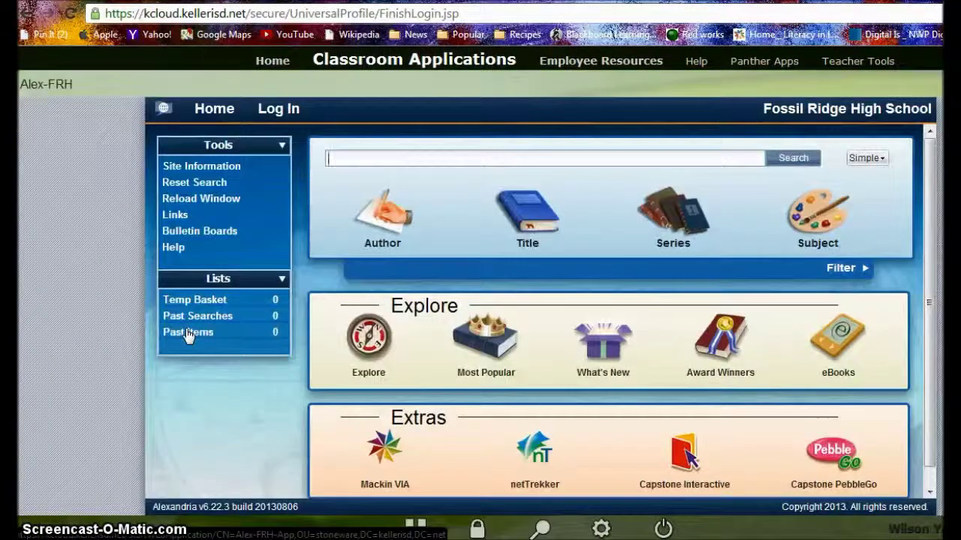
click(279, 111)
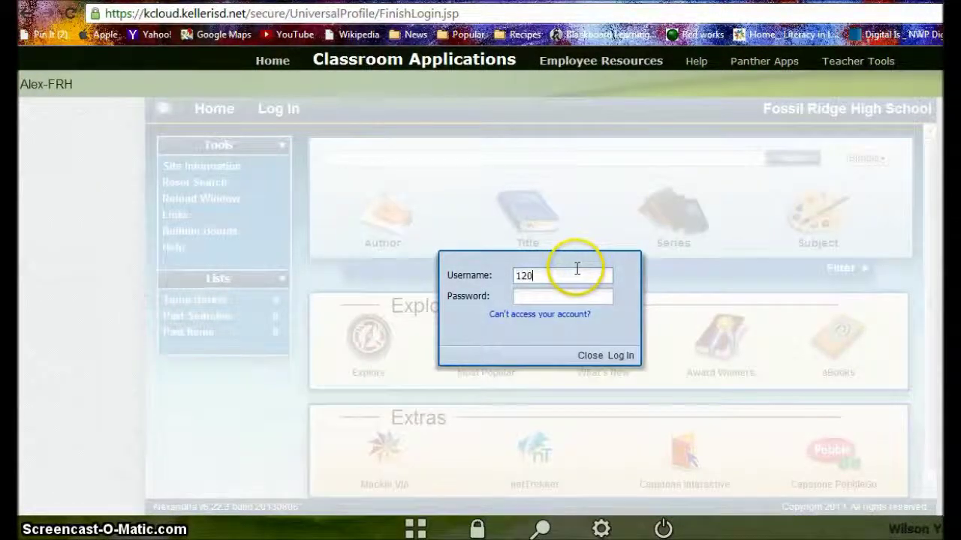
text(•••)
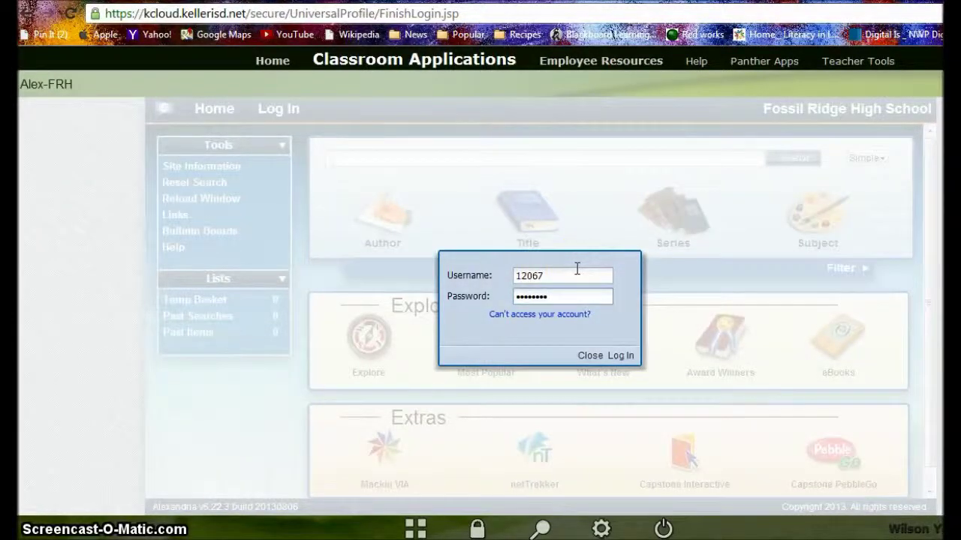
key(Return)
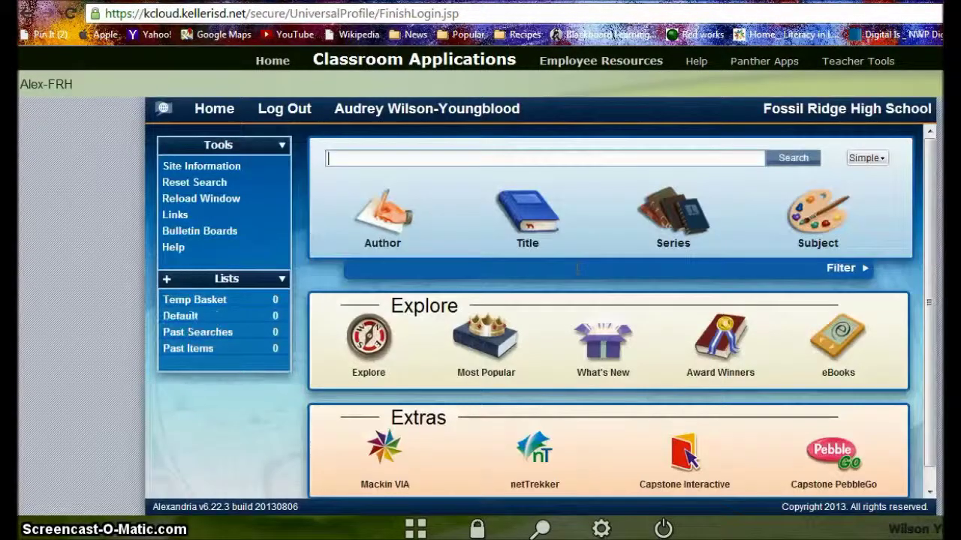
Review the account's Loaned Items, Holds, Reservations, Charges and History tabs
click(410, 110)
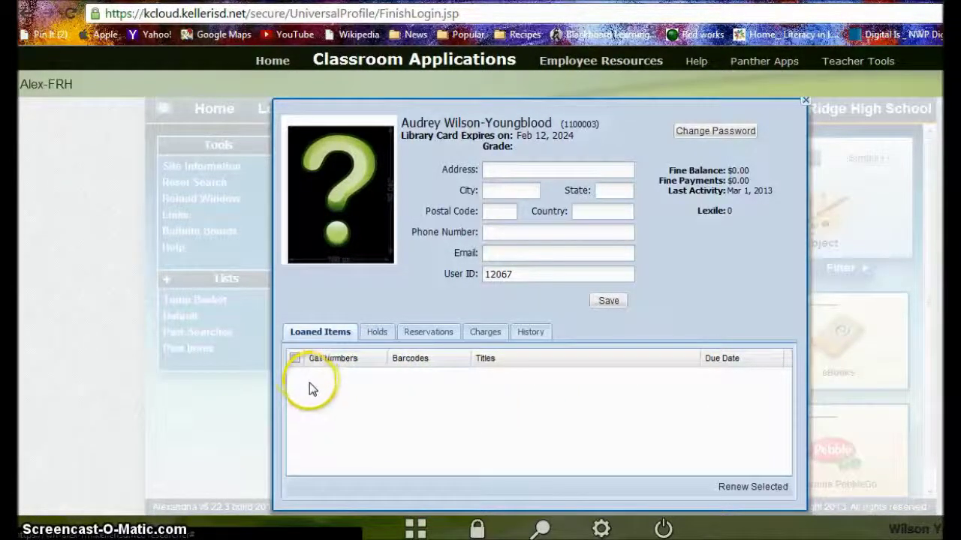
click(294, 359)
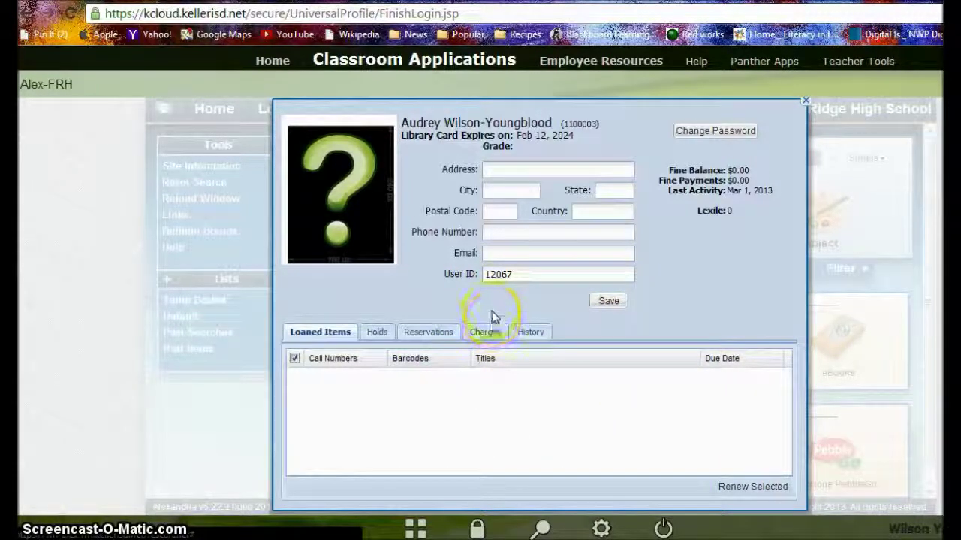
click(376, 332)
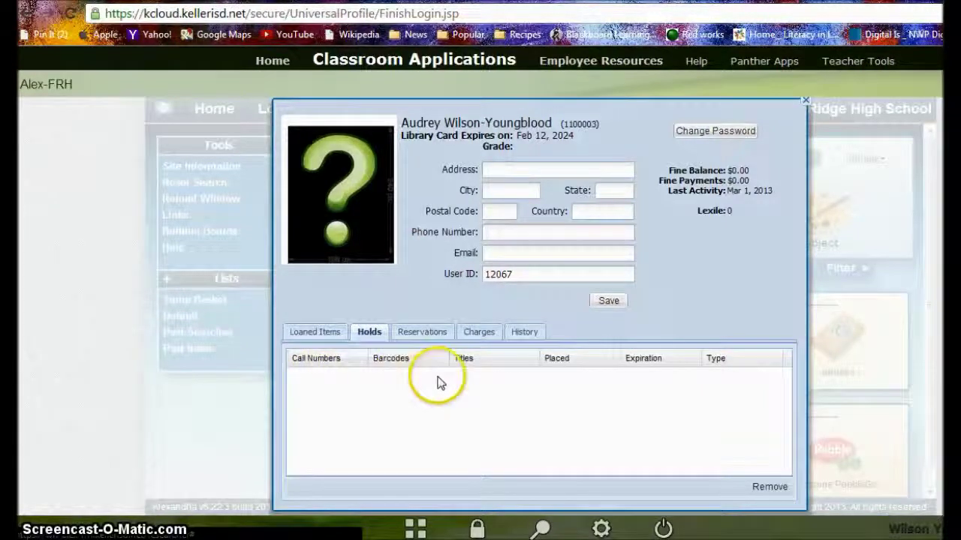
click(429, 334)
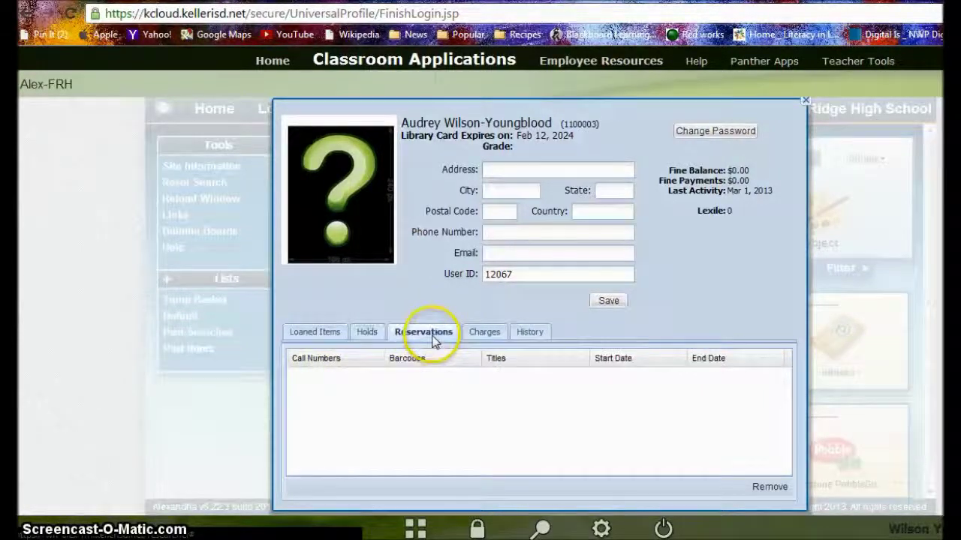
click(486, 337)
click(529, 339)
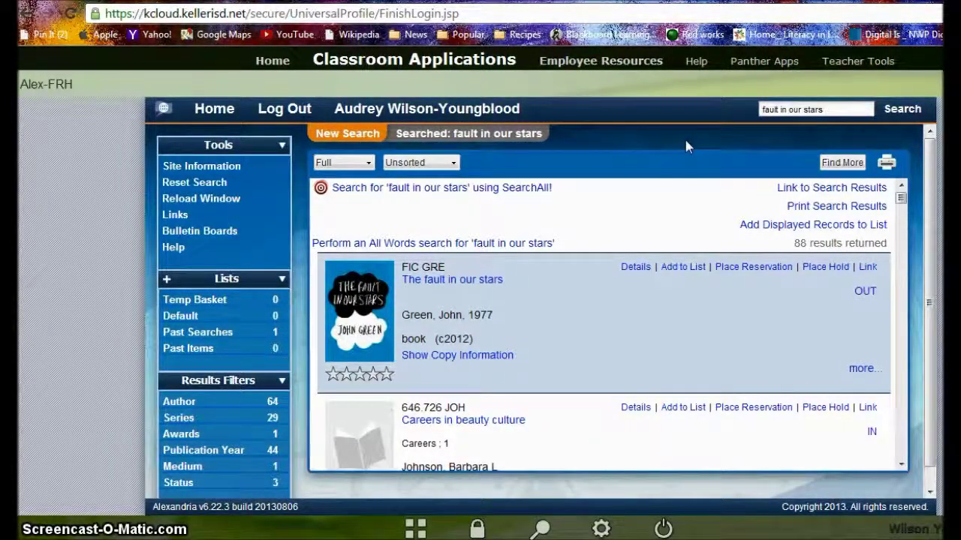
Place a hold on The fault in our stars and accept the queue position 2 confirmation
click(554, 334)
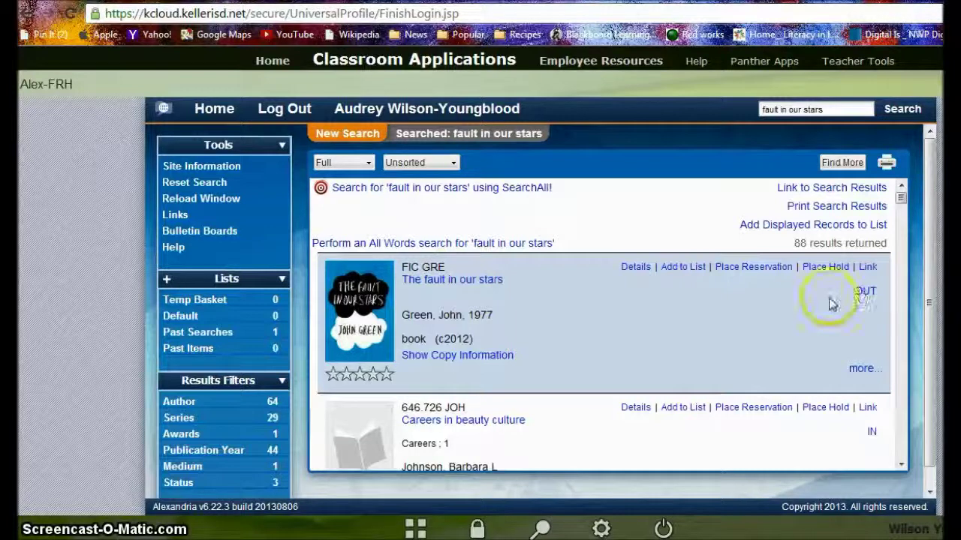
click(832, 268)
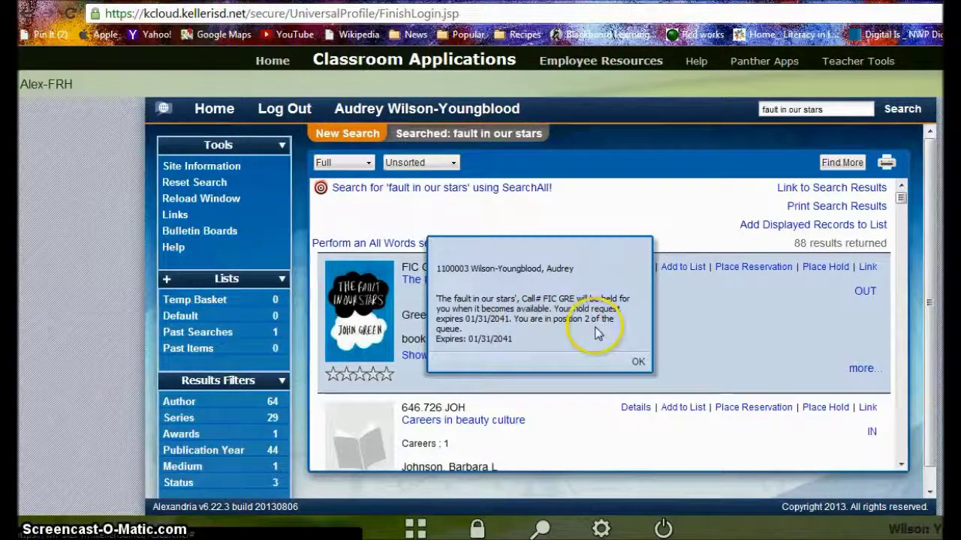
click(637, 363)
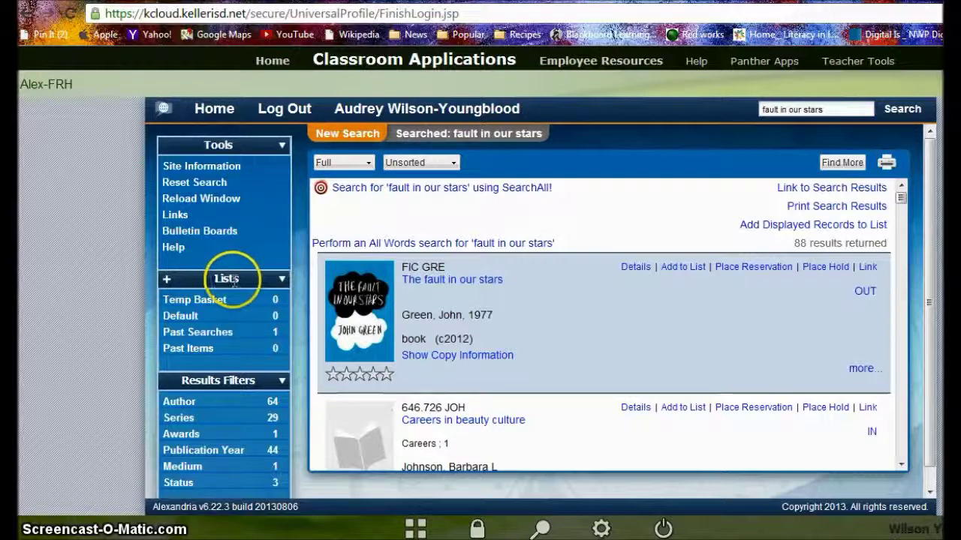
Create a new saved list named 'Fantasy'
click(164, 281)
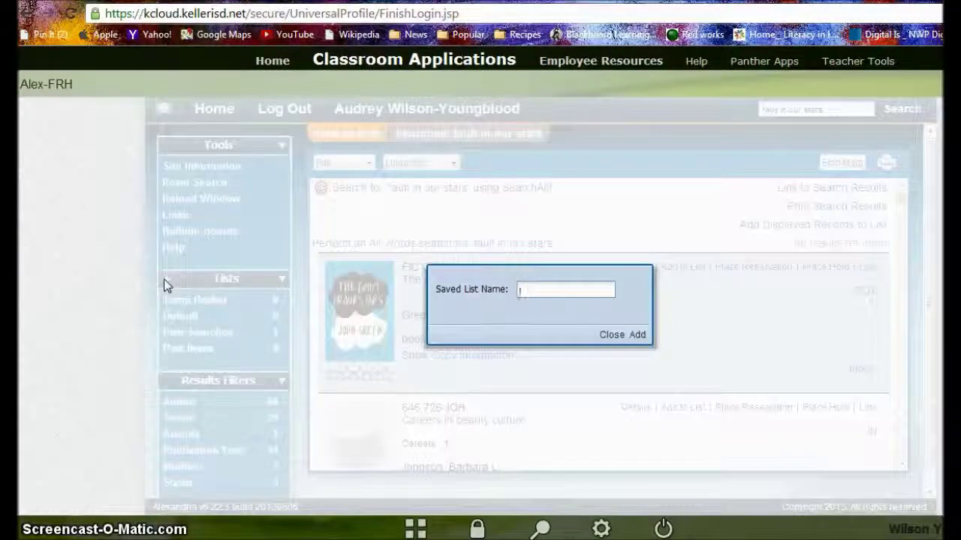
text(Fantasy)
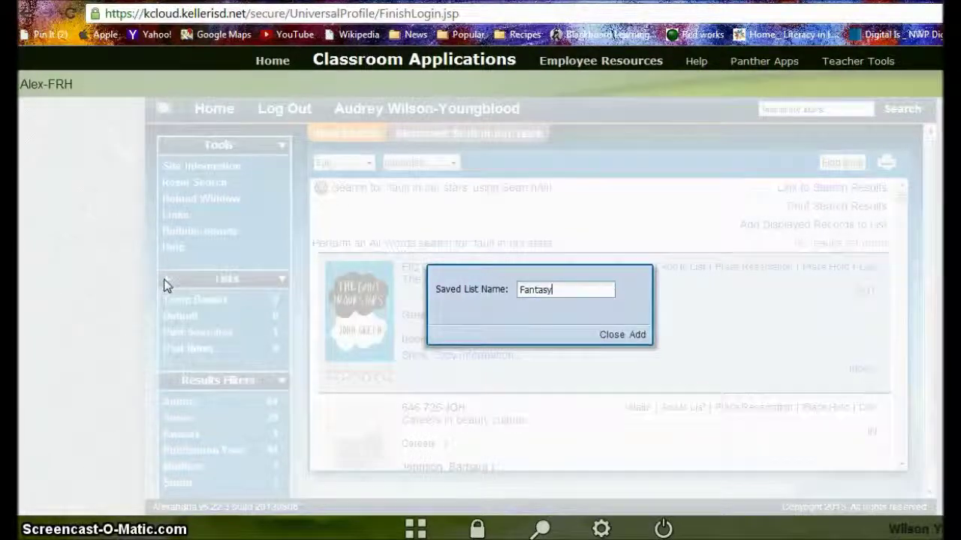
key(Return)
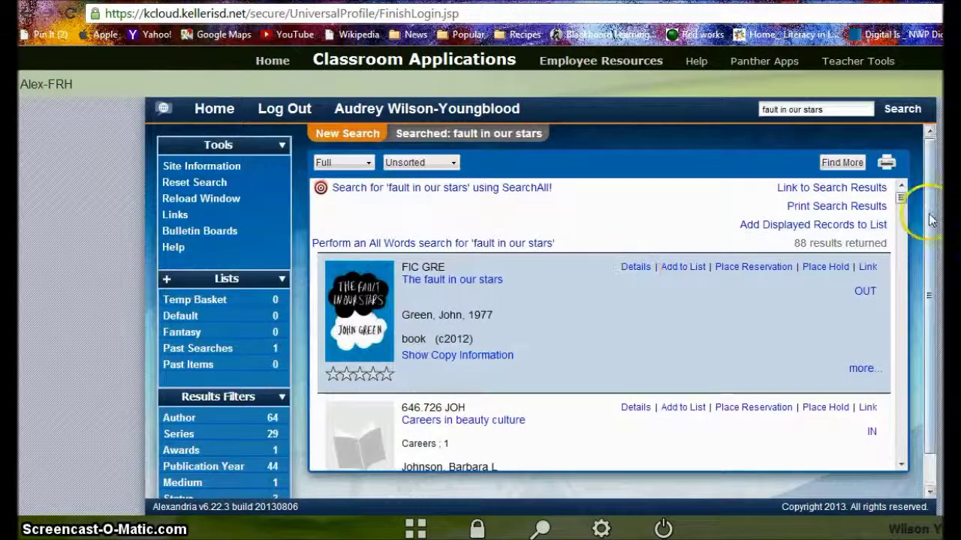
Add Texas bound to the Fantasy list and display the list's titles
drag(902, 199, 904, 216)
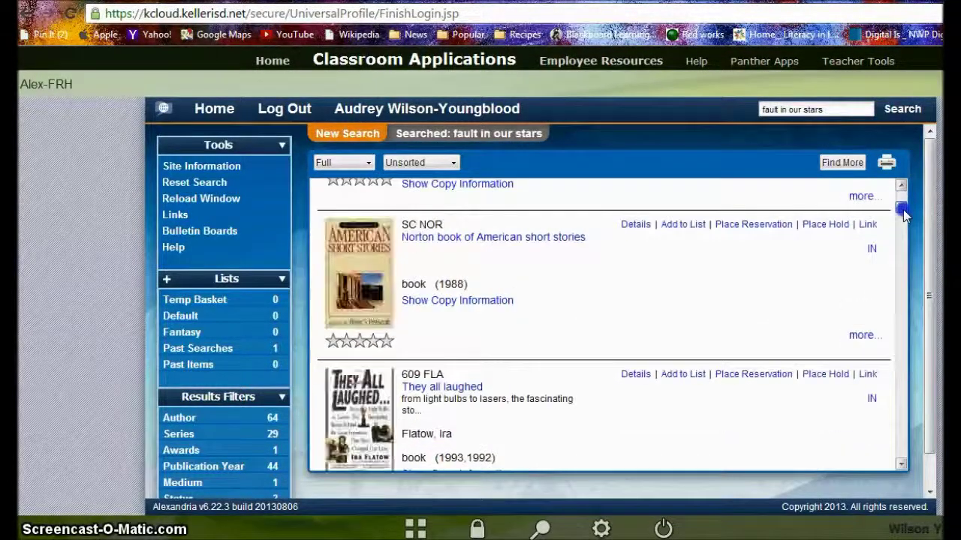
scroll(902, 214, down, 3)
scroll(902, 215, down, 3)
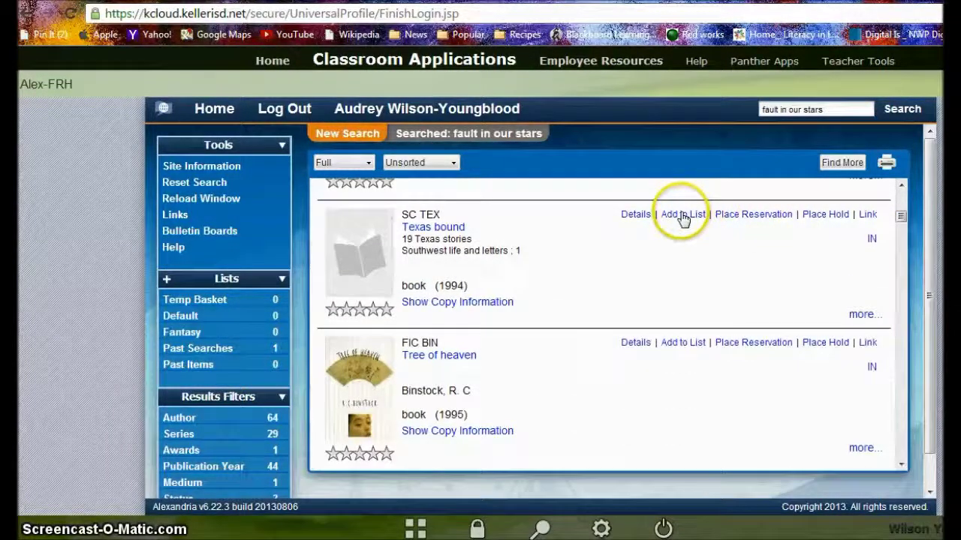
click(681, 216)
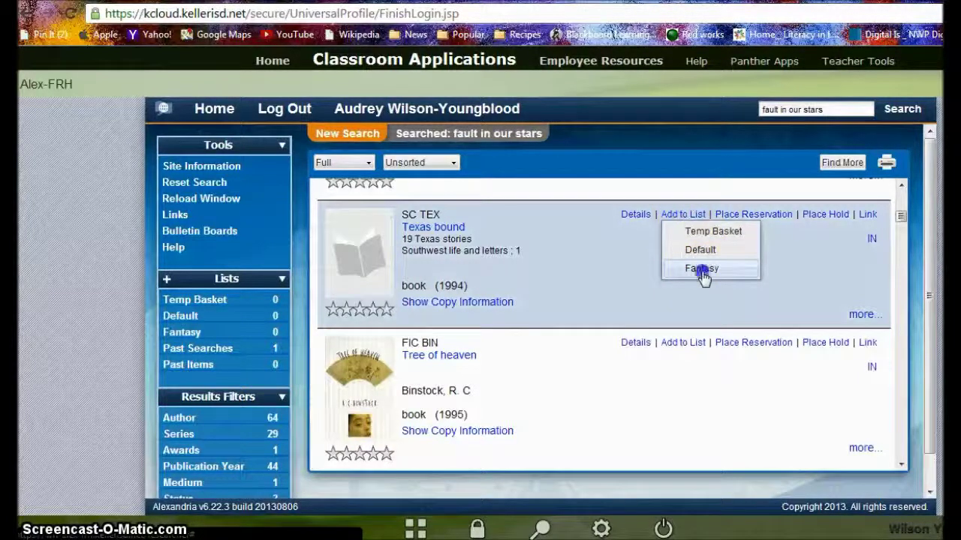
click(702, 269)
click(182, 333)
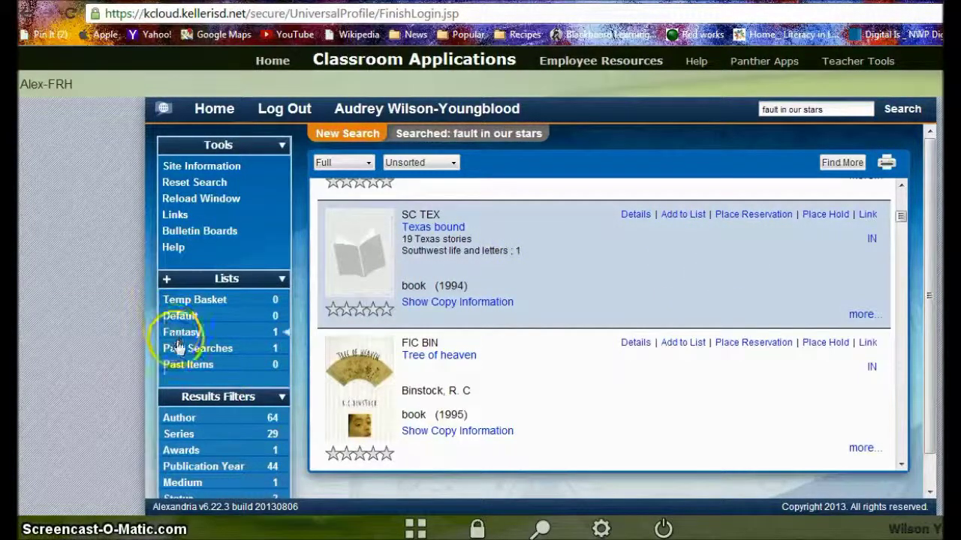
click(182, 334)
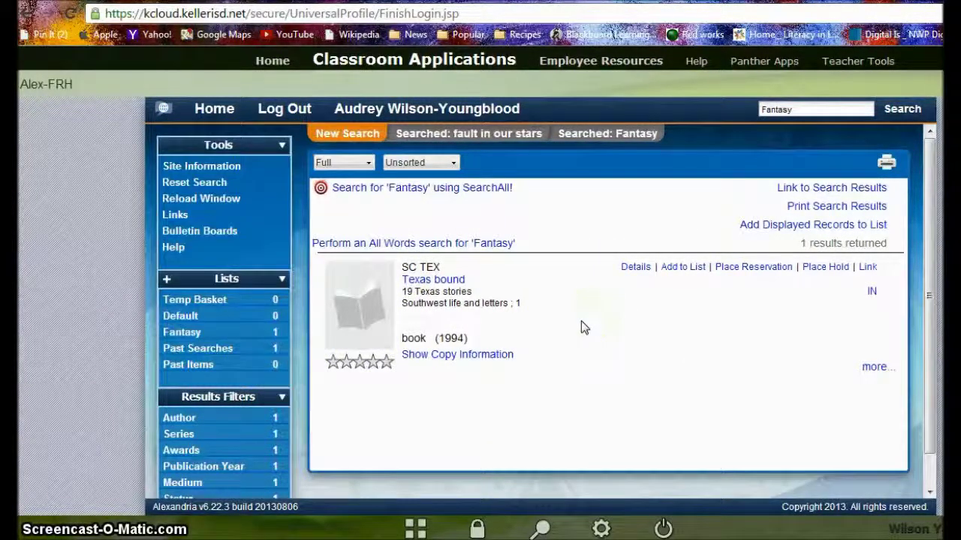
click(558, 319)
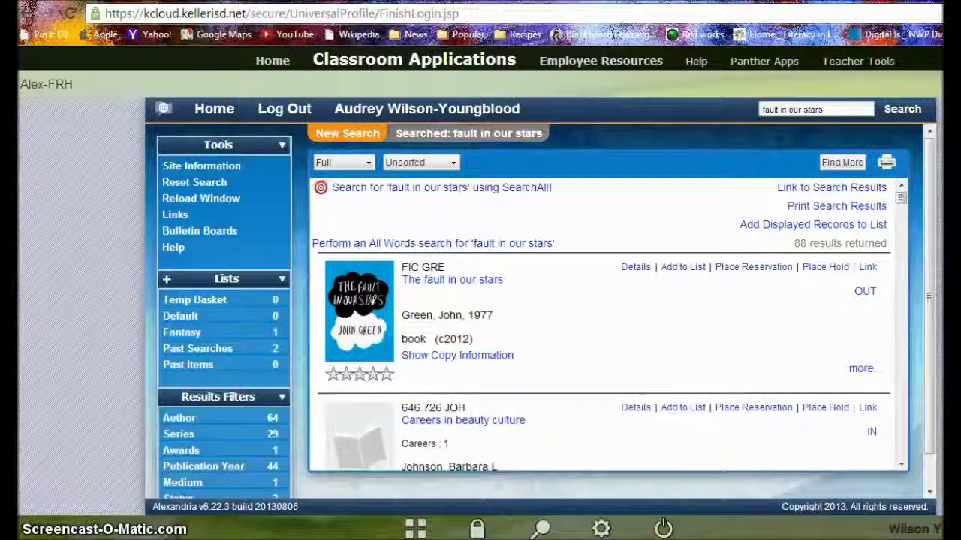
Check the existing reviews of The fault in our stars, finding none
click(602, 298)
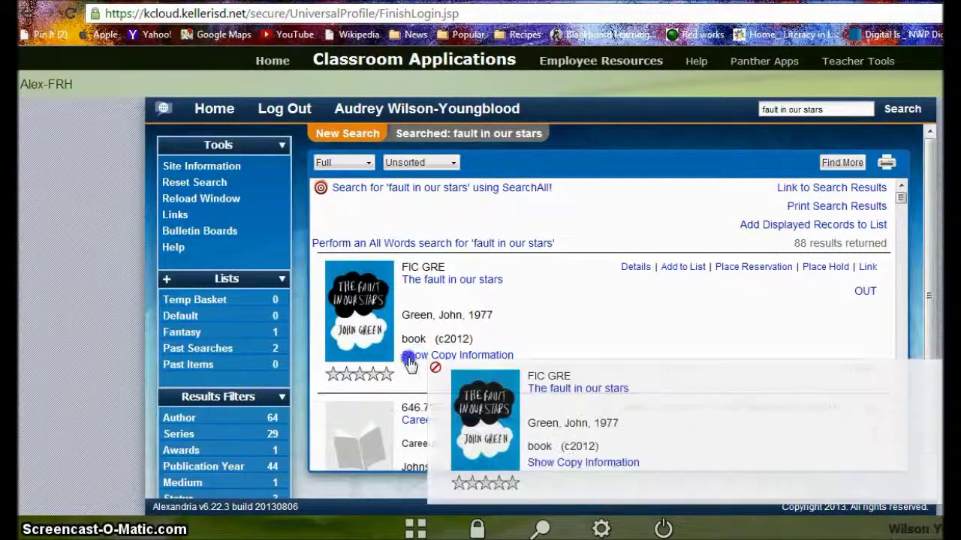
mouse_move(361, 373)
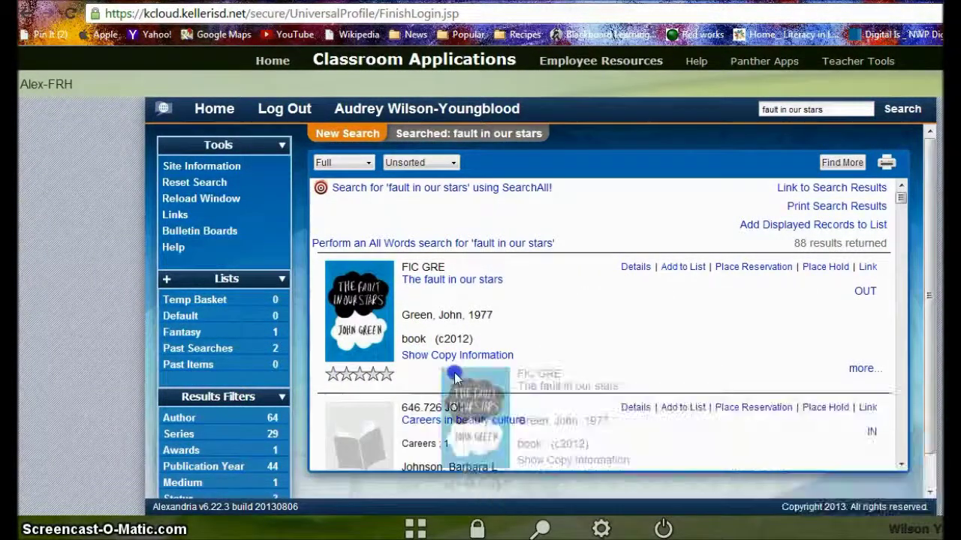
click(328, 376)
mouse_move(330, 377)
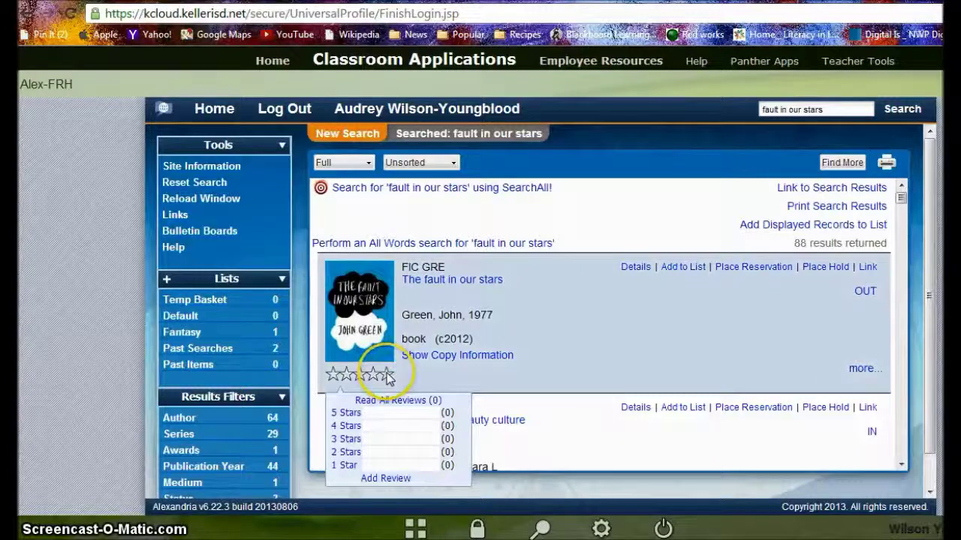
click(354, 415)
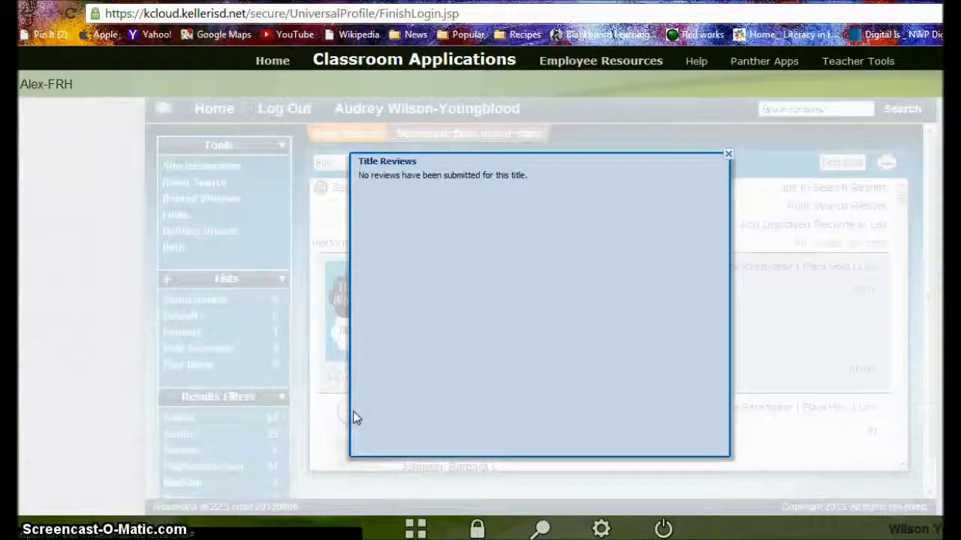
click(727, 154)
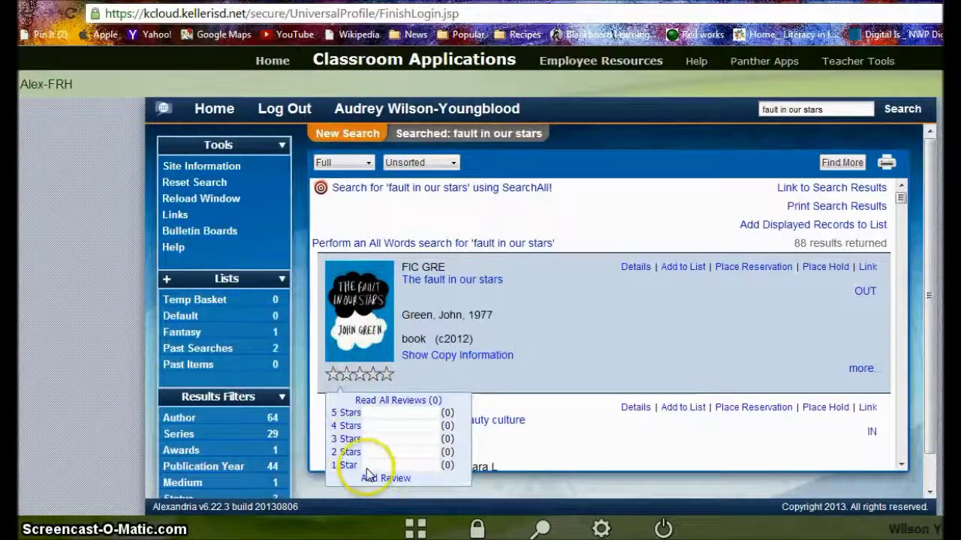
Submit a five-star review reading 'This book is the best book ever!'
click(373, 479)
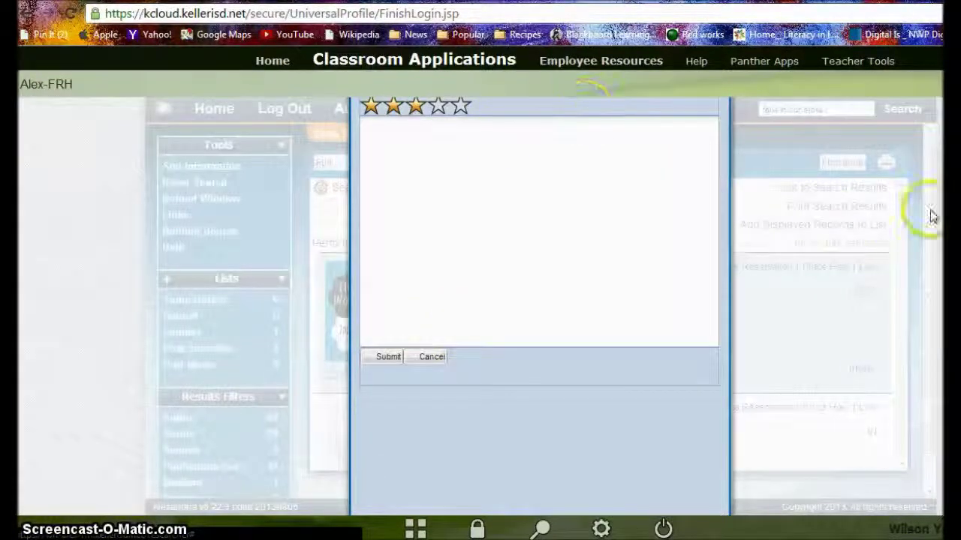
click(439, 152)
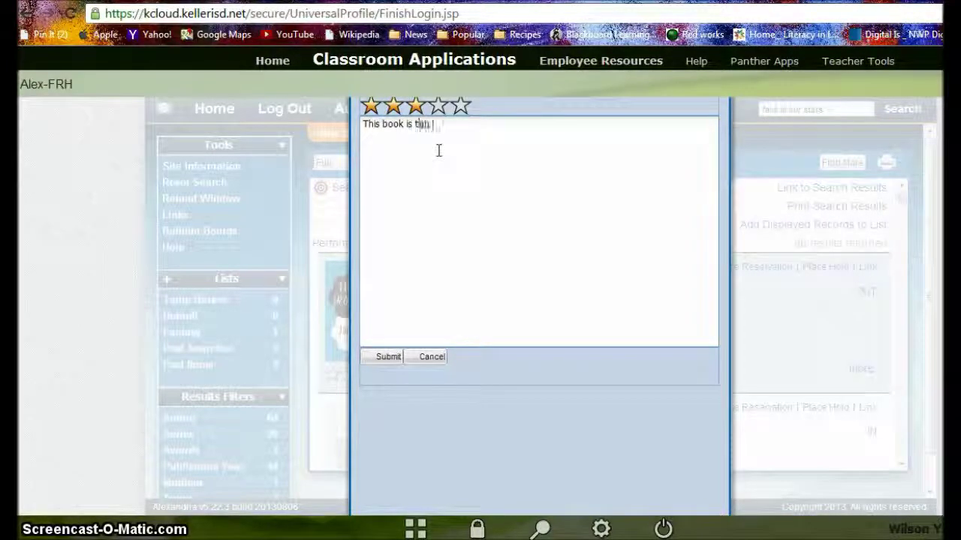
text(This book is the best be)
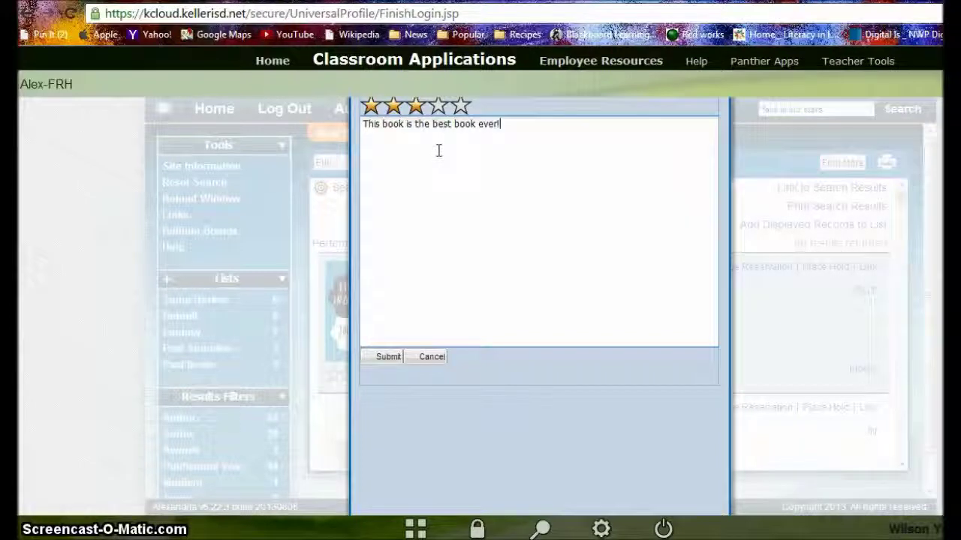
click(438, 107)
click(459, 107)
click(384, 360)
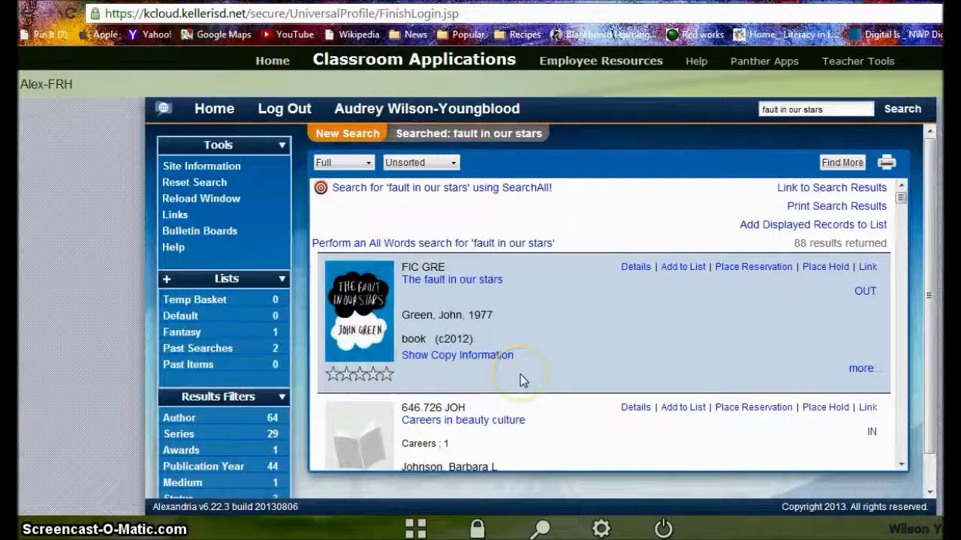
click(900, 199)
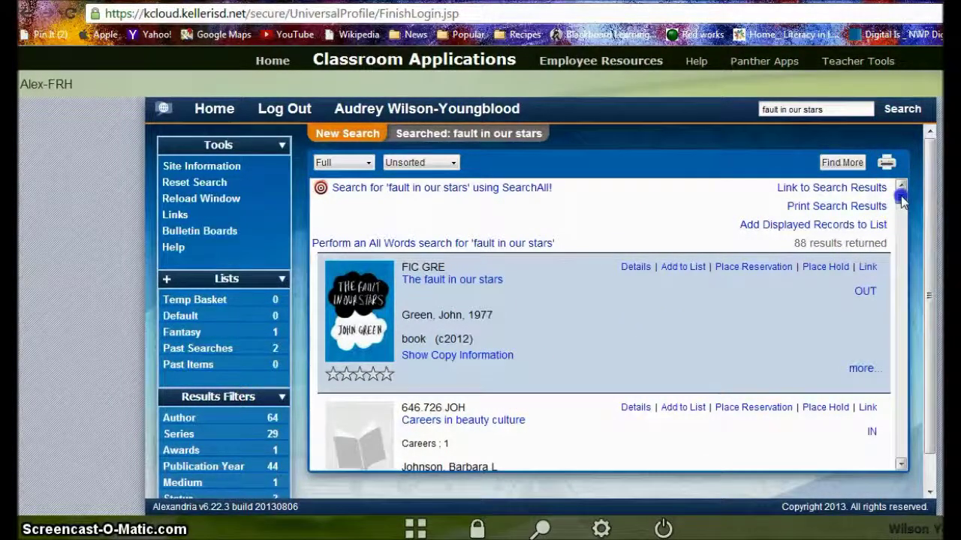